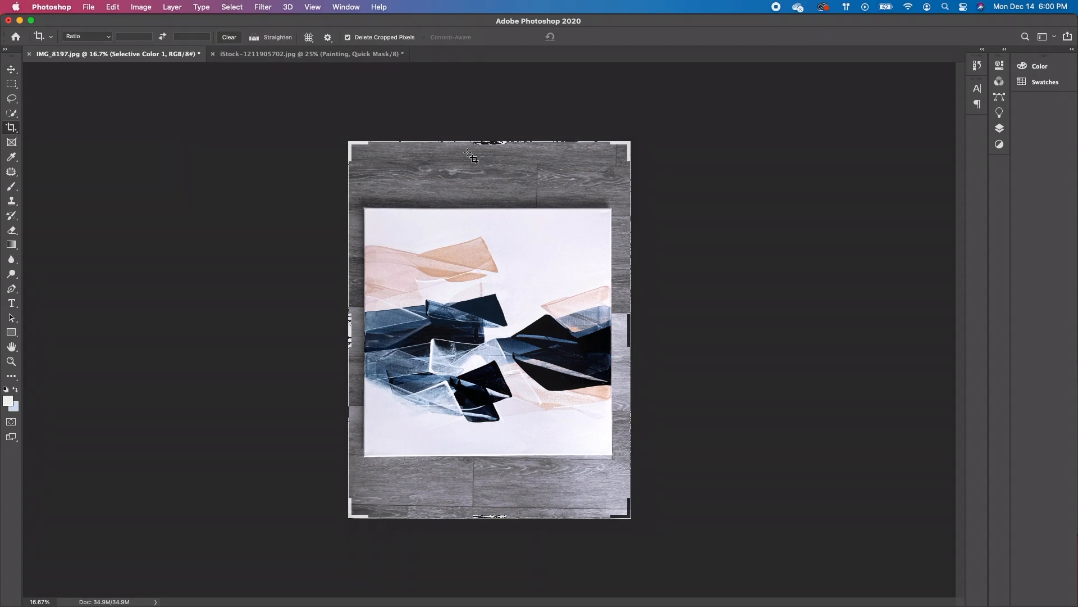
Crop the IMG_8197.jpg photo to the painting's four edges, removing the surrounding wood floor.
left_click_drag(487, 144, 489, 178)
left_click_drag(350, 330, 358, 330)
left_click_drag(621, 335, 611, 335)
left_click_drag(497, 482, 497, 452)
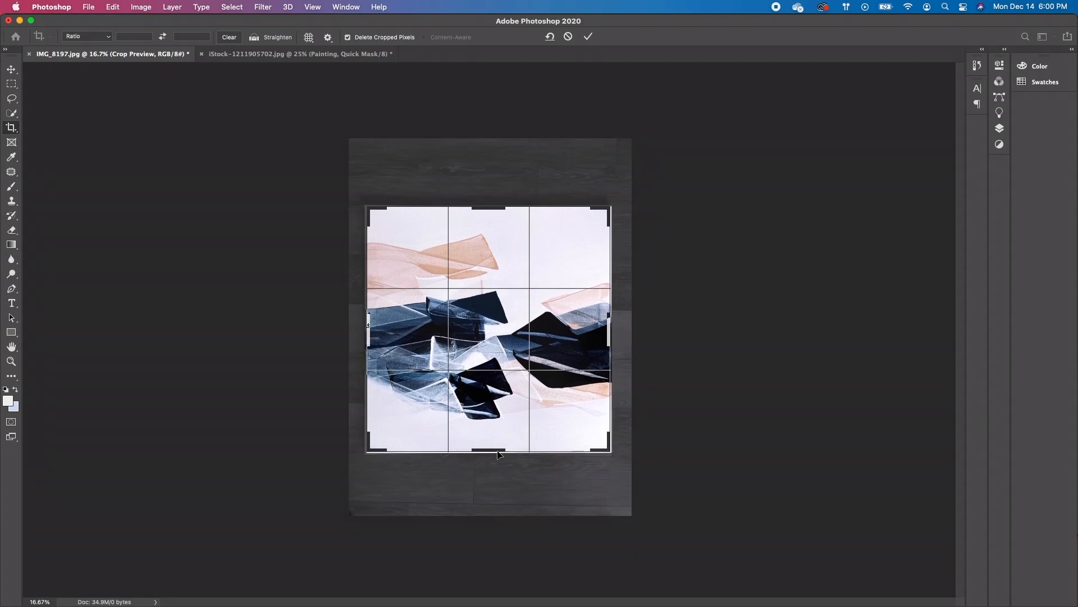
key("Return")
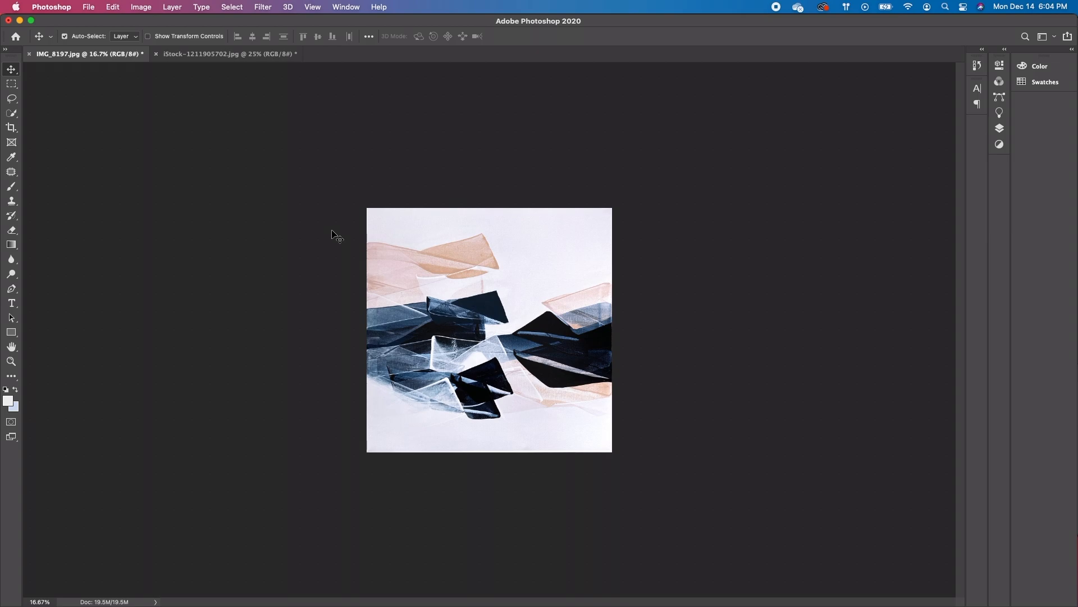
Set up a Save for Web export of the cropped painting as a JPEG at Maximum quality.
left_click(89, 7)
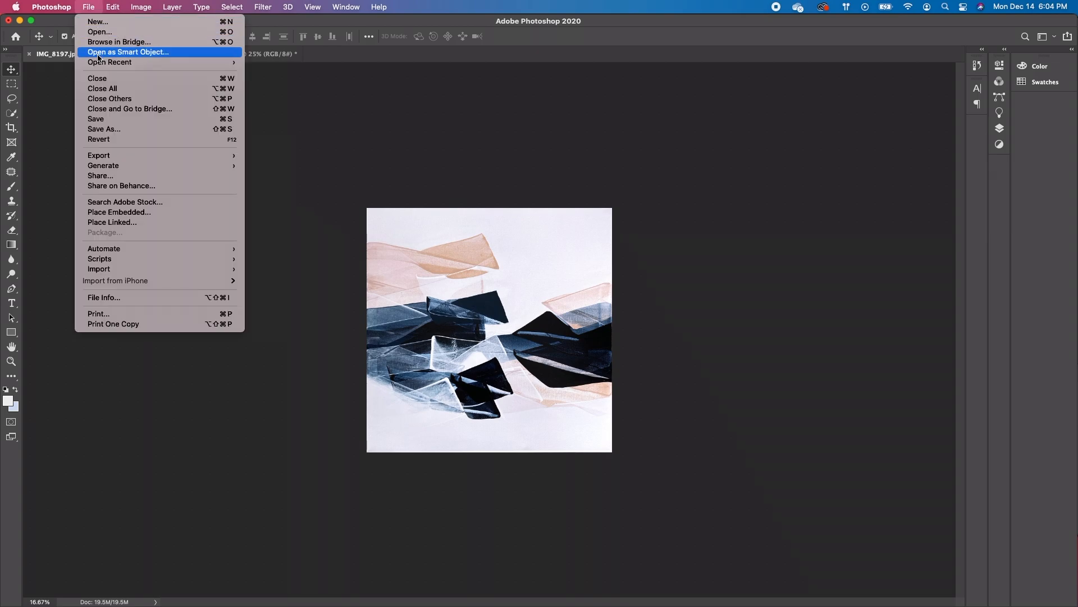
mouse_move(113, 156)
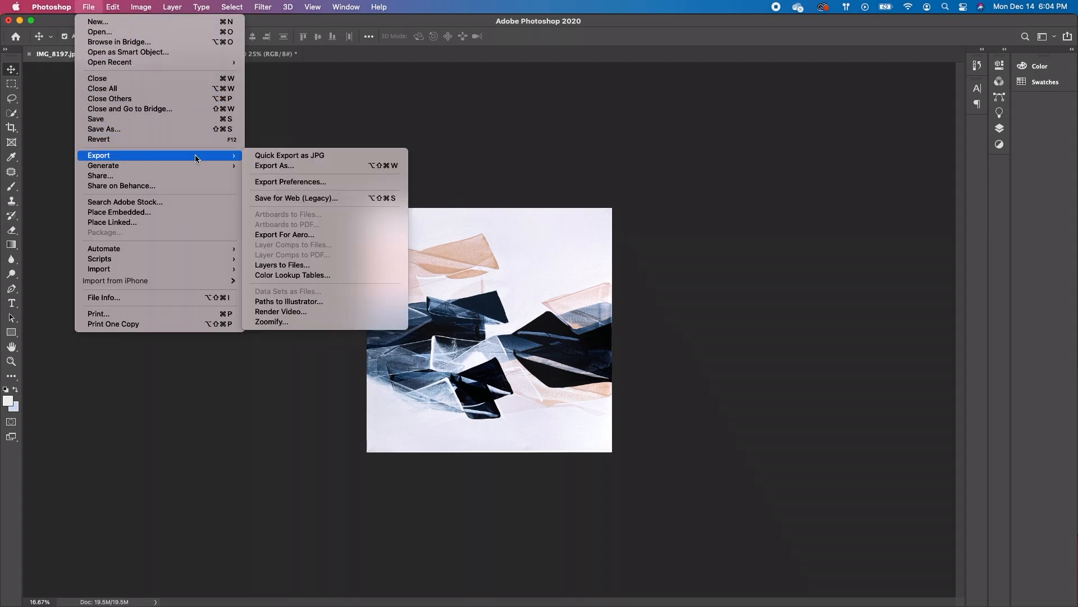
left_click(295, 200)
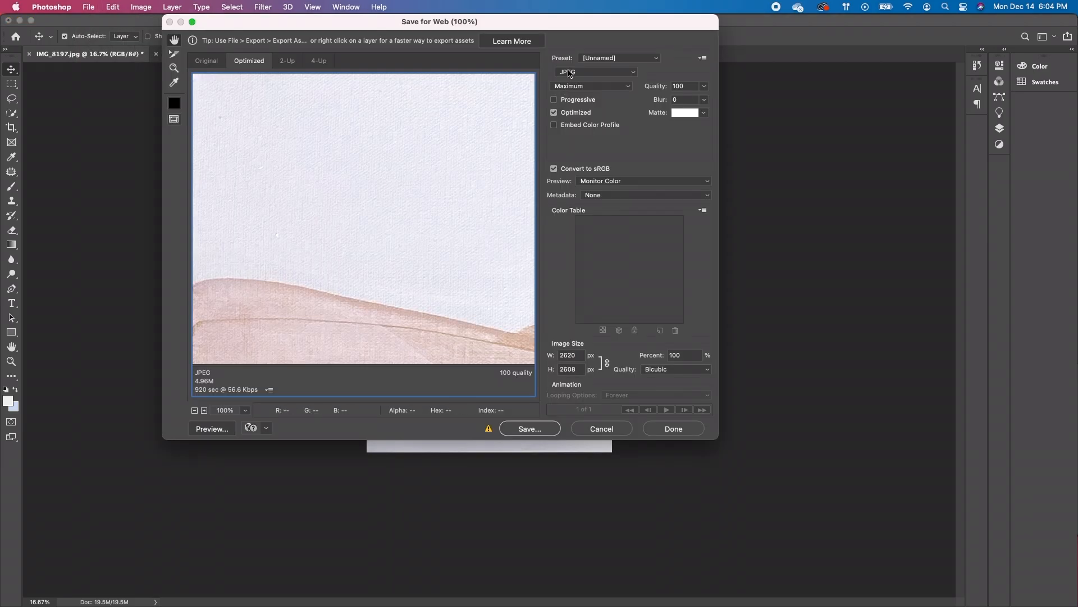
left_click(569, 73)
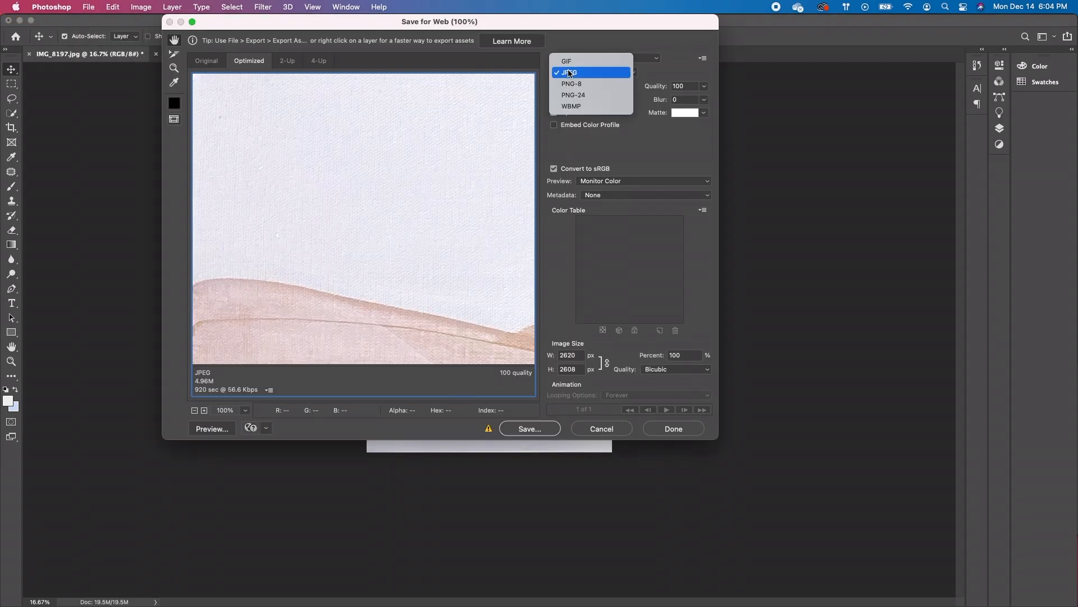
left_click(570, 73)
left_click(583, 86)
left_click(582, 86)
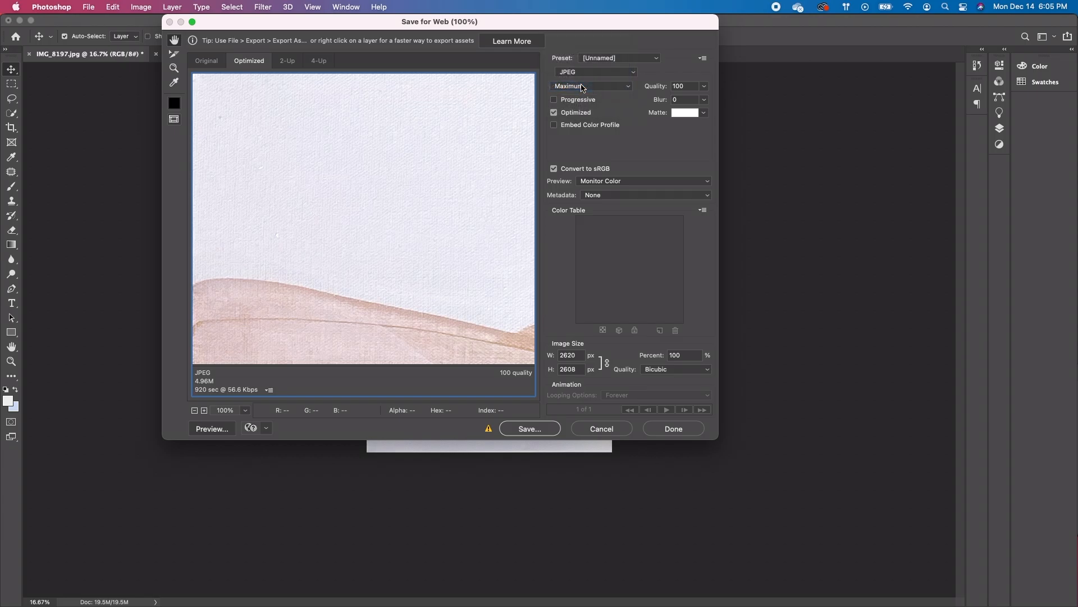
Save the optimized image to the Desktop under the name Painting.
left_click(533, 419)
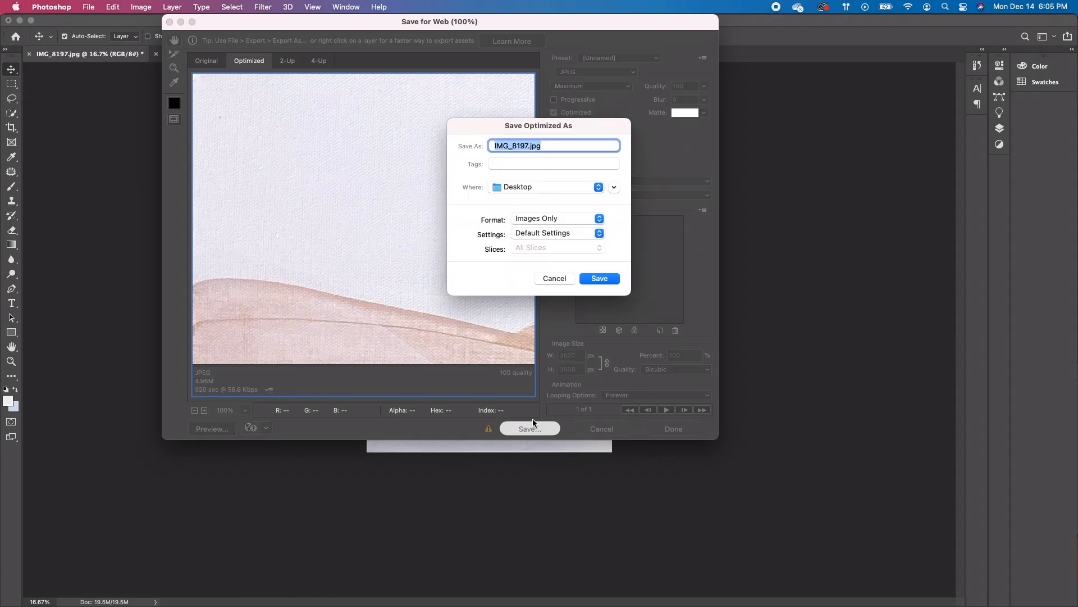
left_click(529, 146)
left_click_drag(528, 146, 475, 147)
type("Painting")
left_click(591, 277)
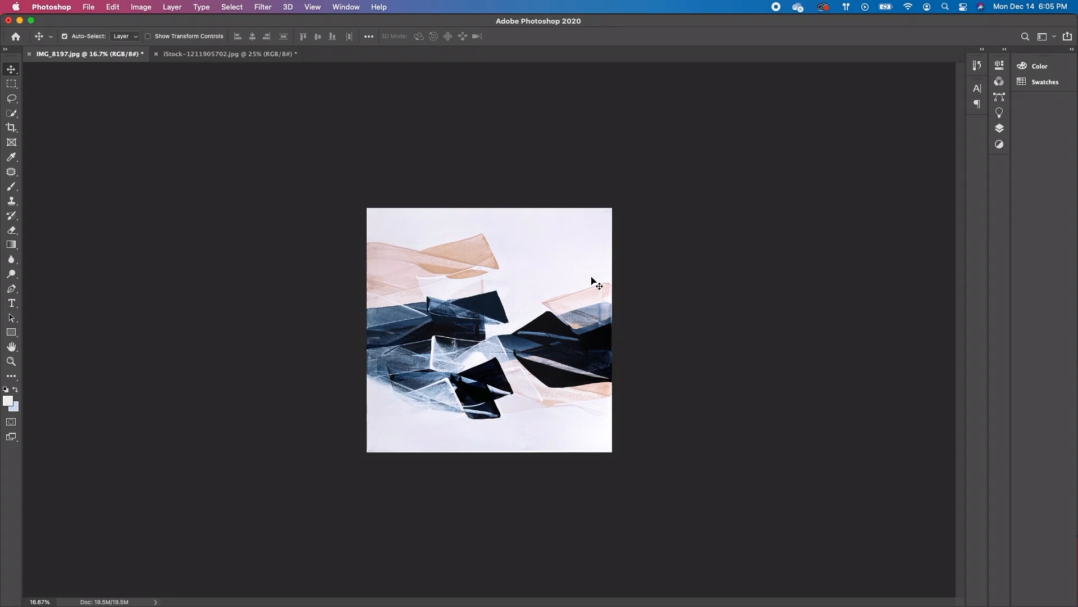
In the room photo iStock-1211905702.jpg, make a rectangular marquee selection slightly larger than the empty picture frame on the wall.
left_click(251, 59)
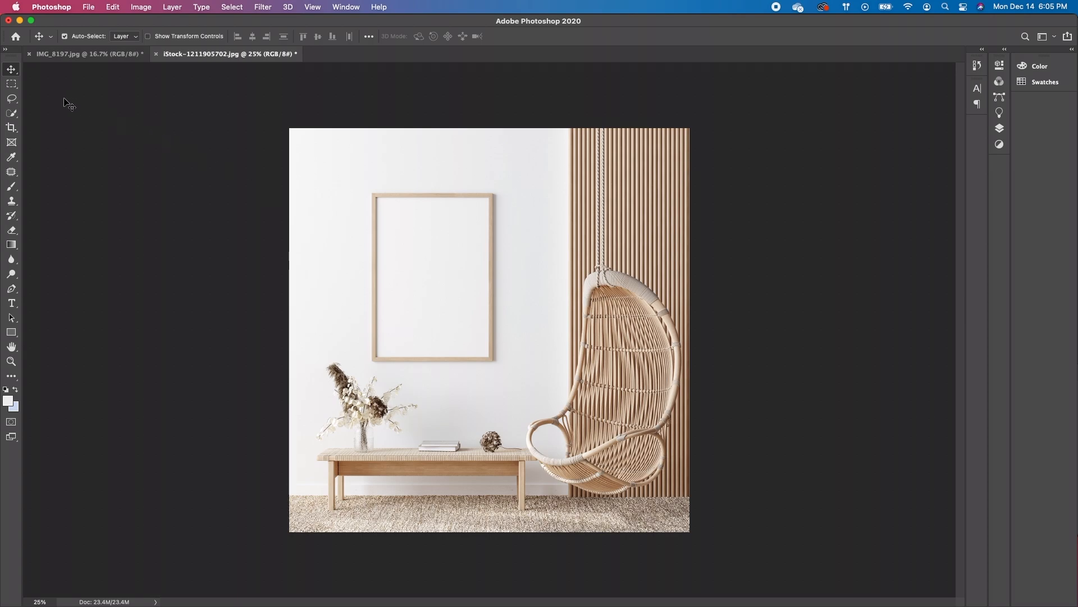
left_click(15, 87)
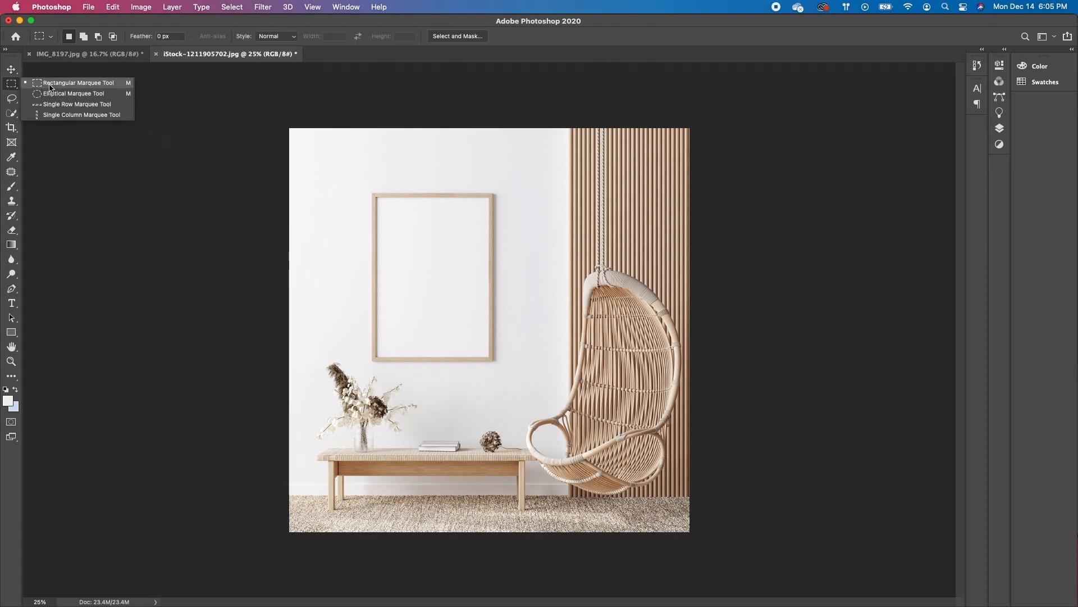
left_click(67, 83)
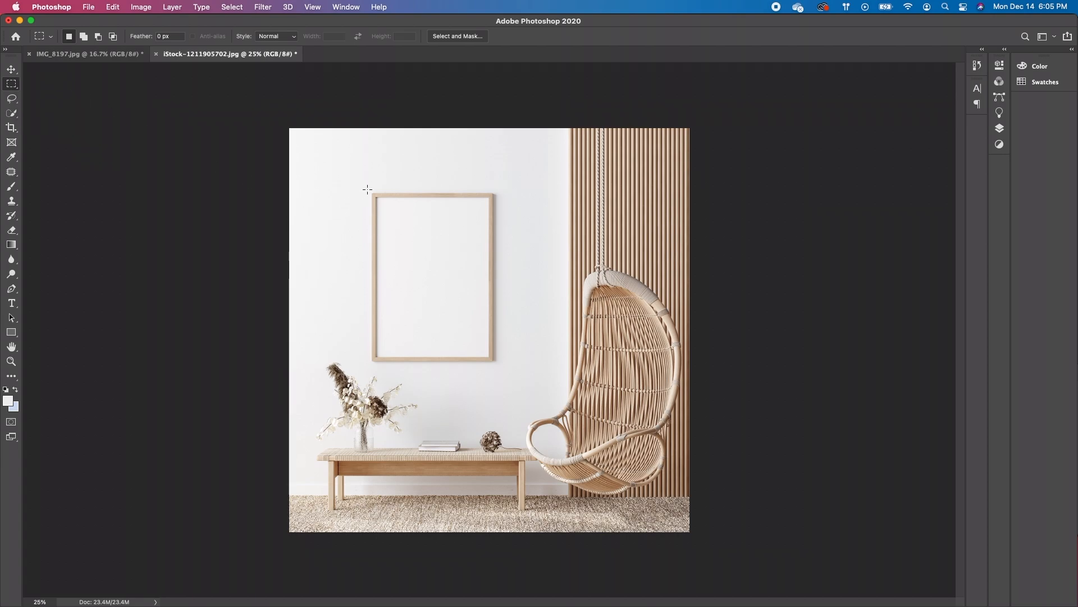
left_click_drag(368, 189, 502, 367)
Remove the selected picture frame with a Content-Aware fill at 100% opacity and clear the selection.
left_click(113, 7)
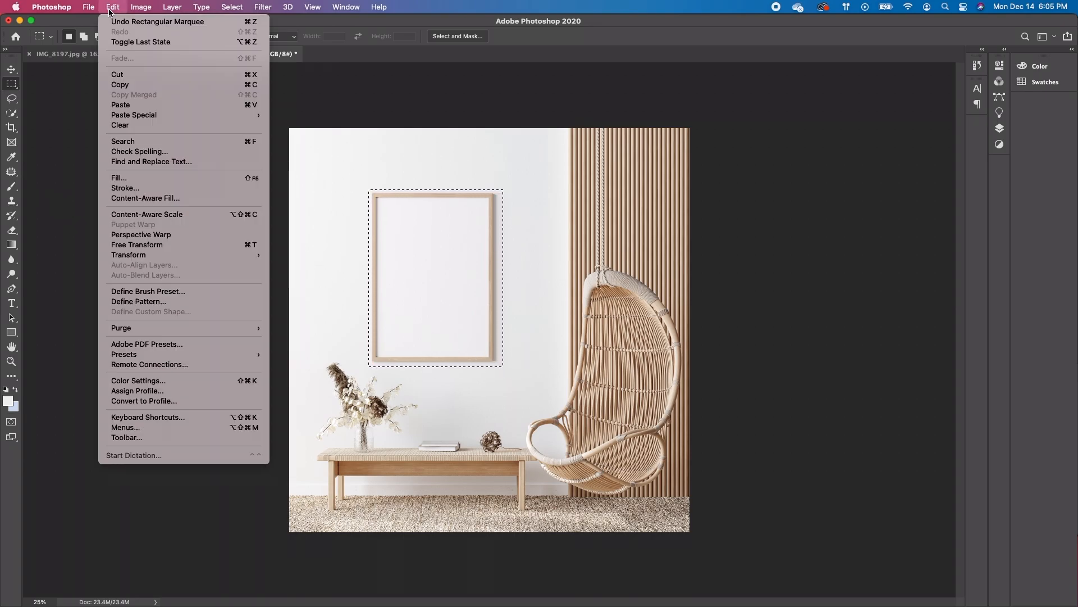
left_click(132, 178)
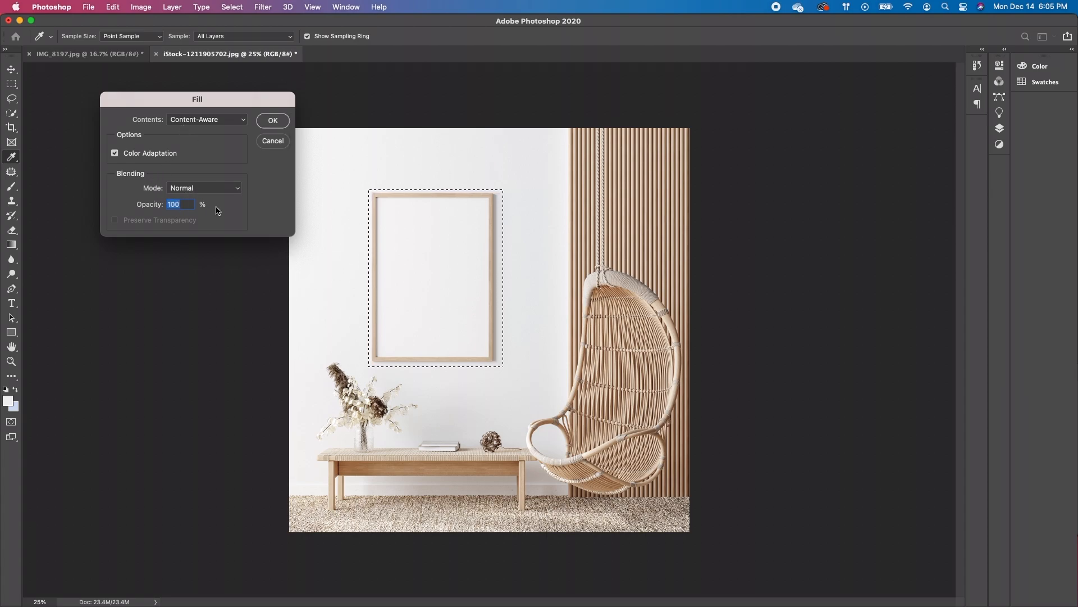
key("m")
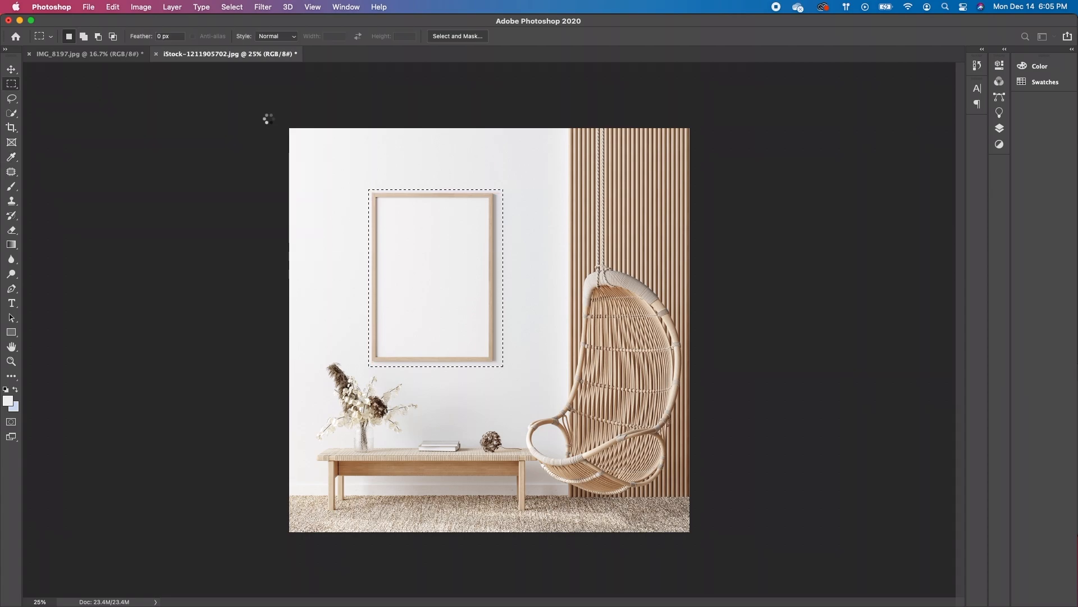
right_click(397, 237)
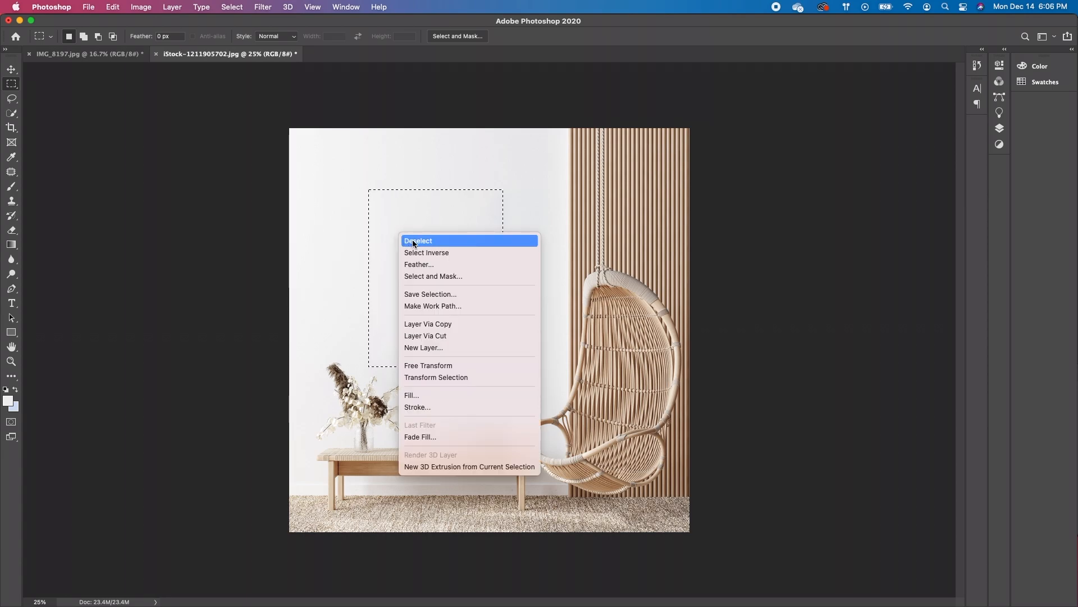
left_click(431, 241)
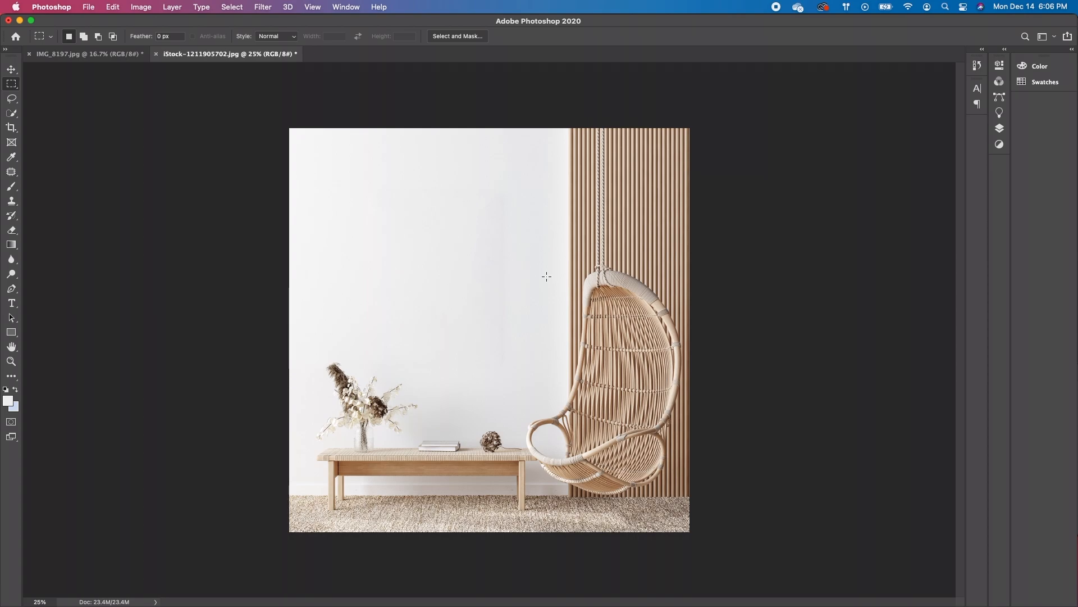
Place Painting.jpg from the Desktop as a linked image, scaled to about 7.1% and positioned on the wall above the bench.
key("v")
left_click(88, 7)
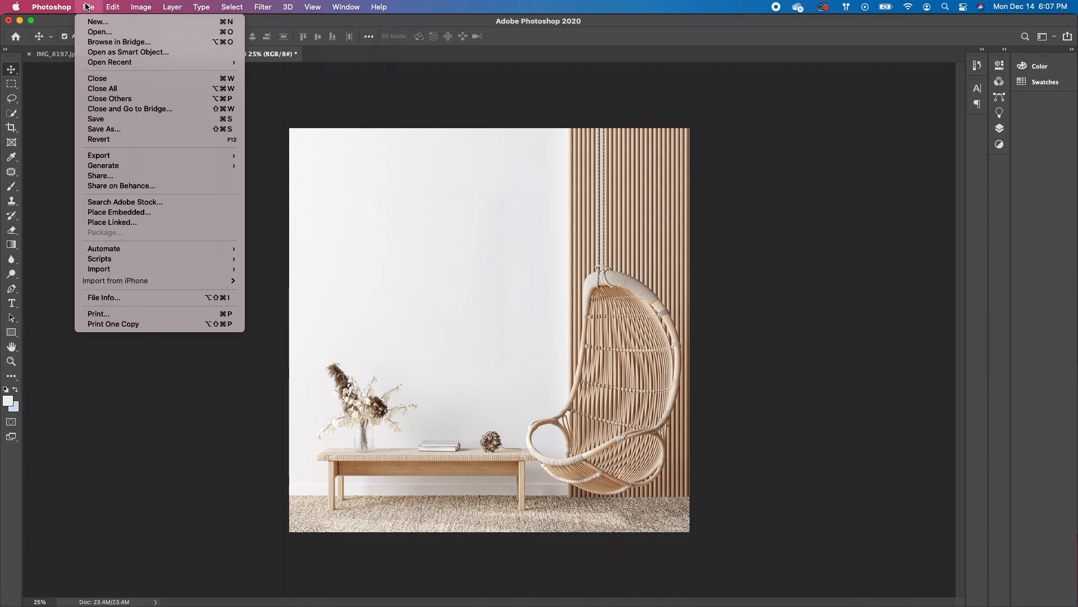
left_click(123, 225)
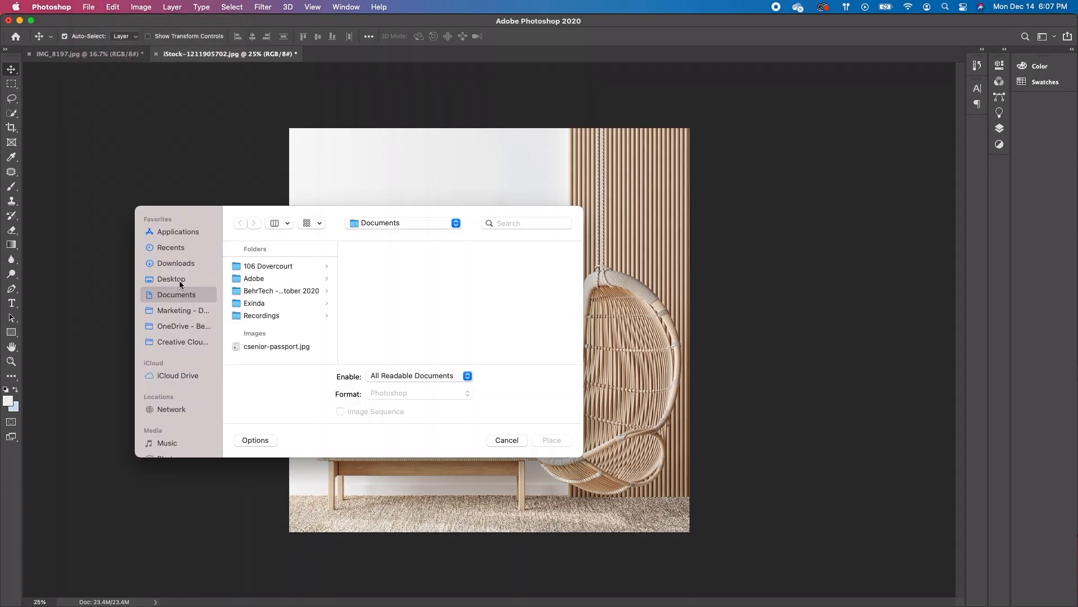
left_click(171, 279)
left_click(262, 347)
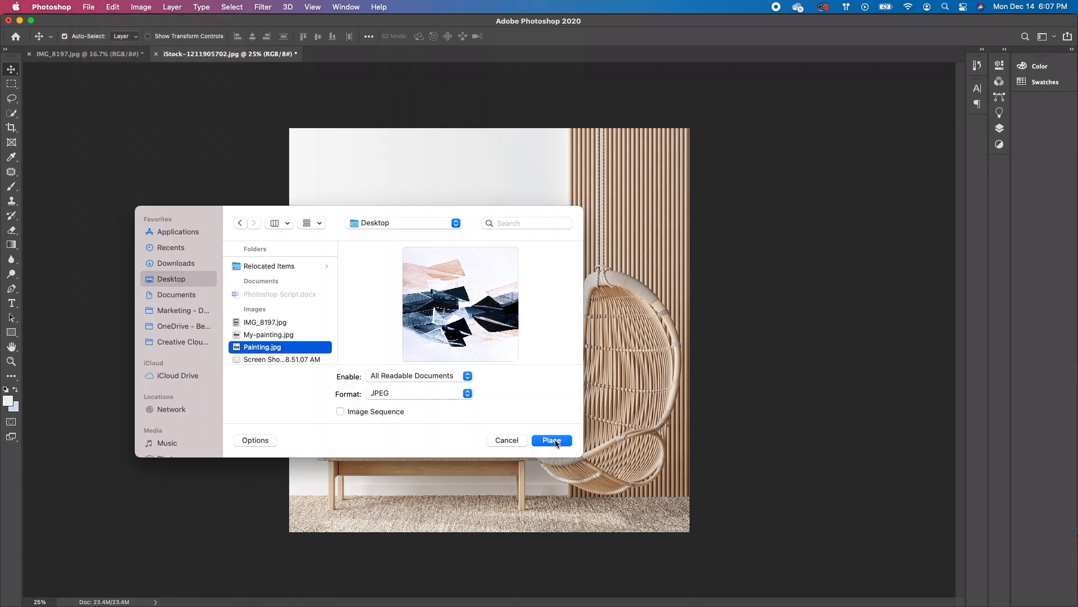
left_click(552, 441)
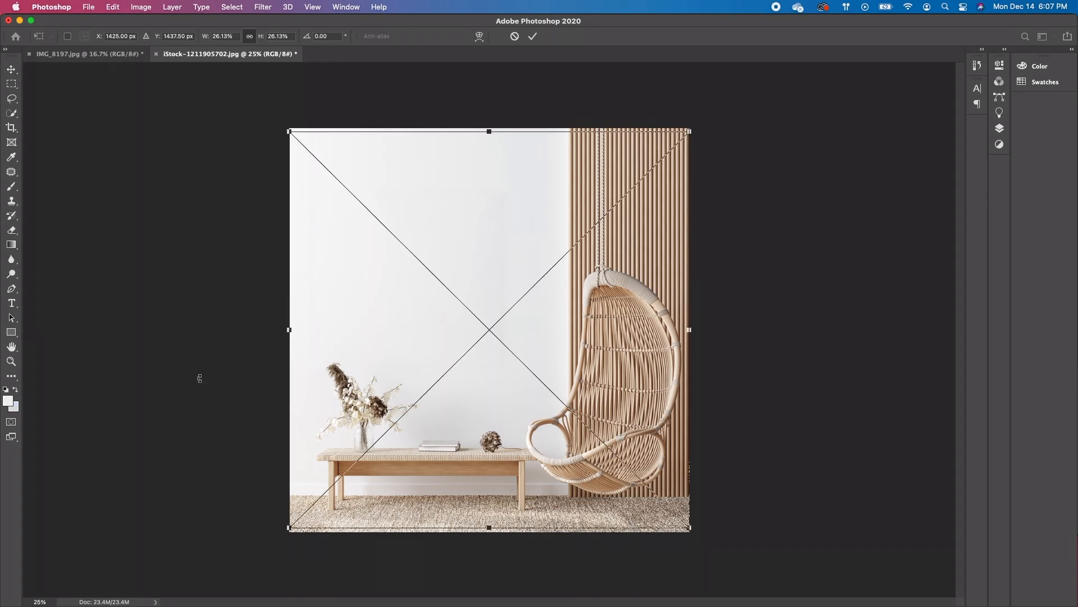
mouse_move(688, 133)
left_mouse_down()
mouse_move(640, 169)
mouse_move(398, 421)
mouse_move(468, 381)
mouse_move(484, 257)
left_mouse_up()
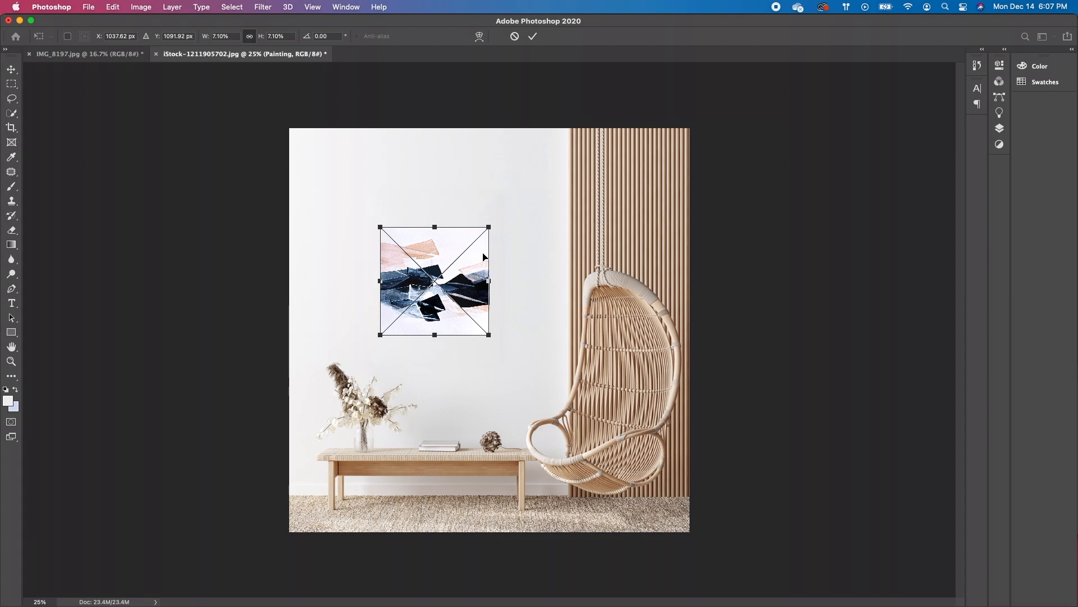
key("Return")
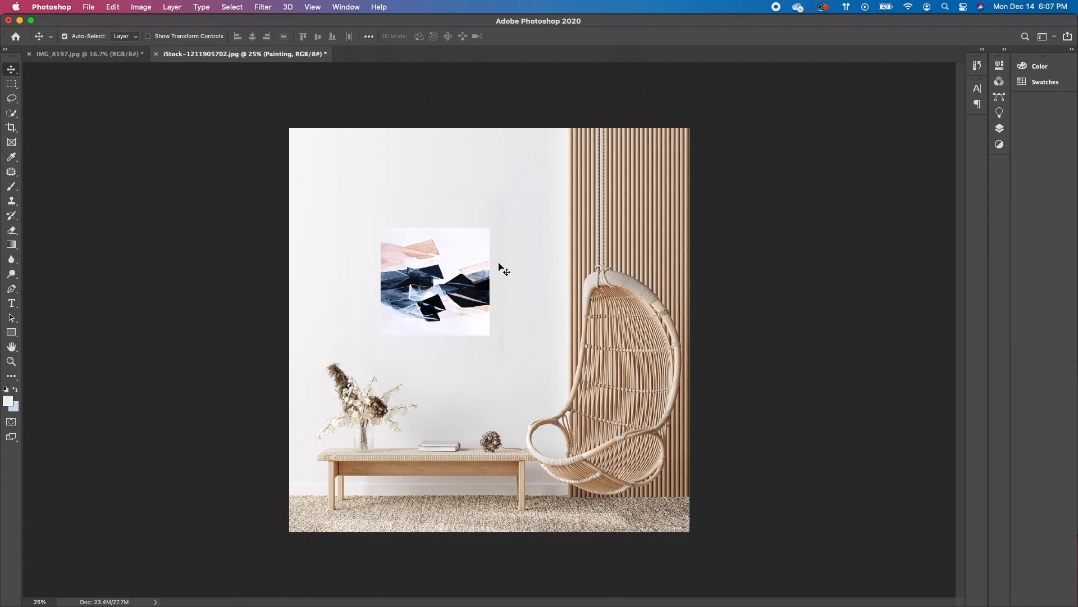
Show the layers and add a drop shadow to the Painting layer, repositioned to a 153° angle and 17 px distance.
left_click(349, 6)
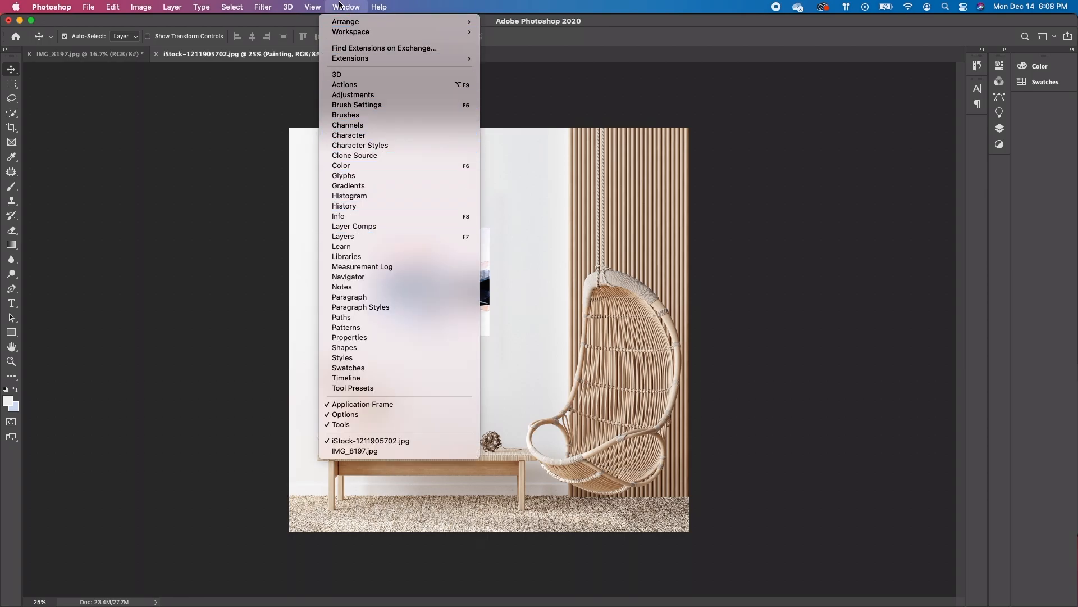
left_click(372, 237)
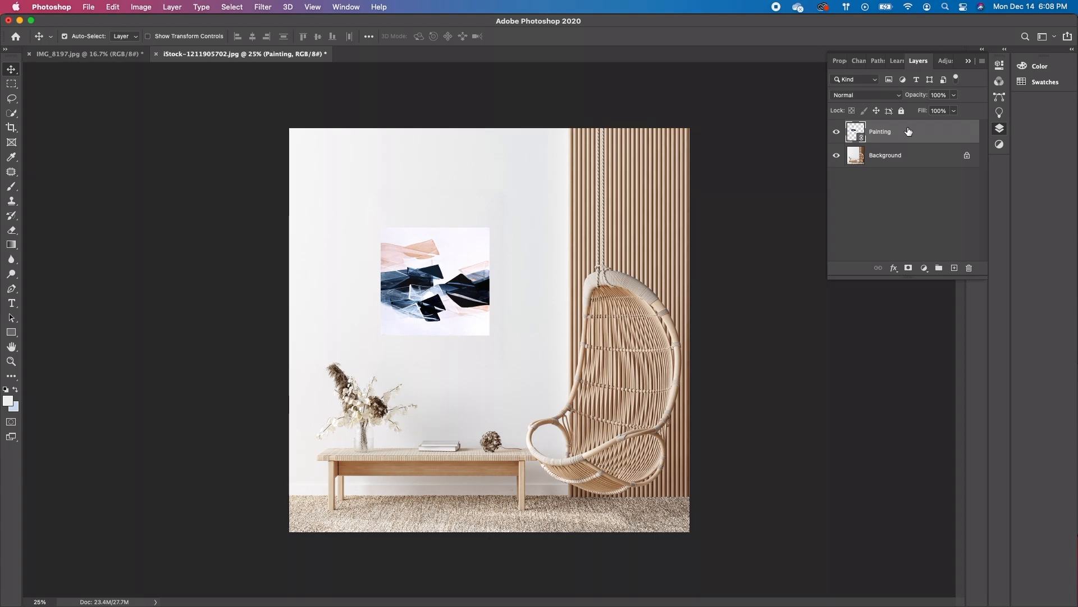
left_click(174, 8)
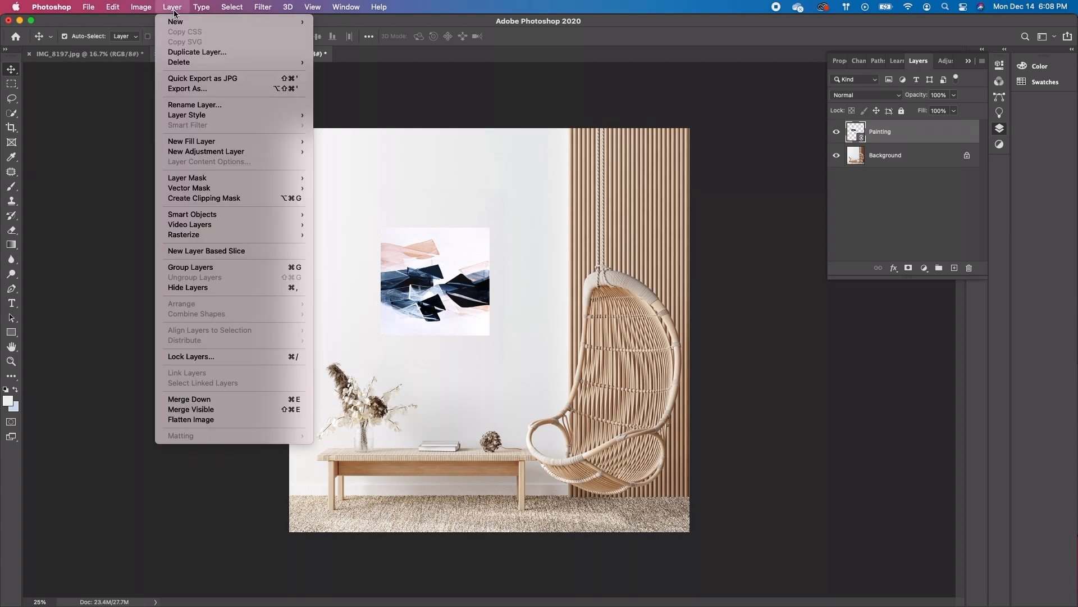
mouse_move(198, 115)
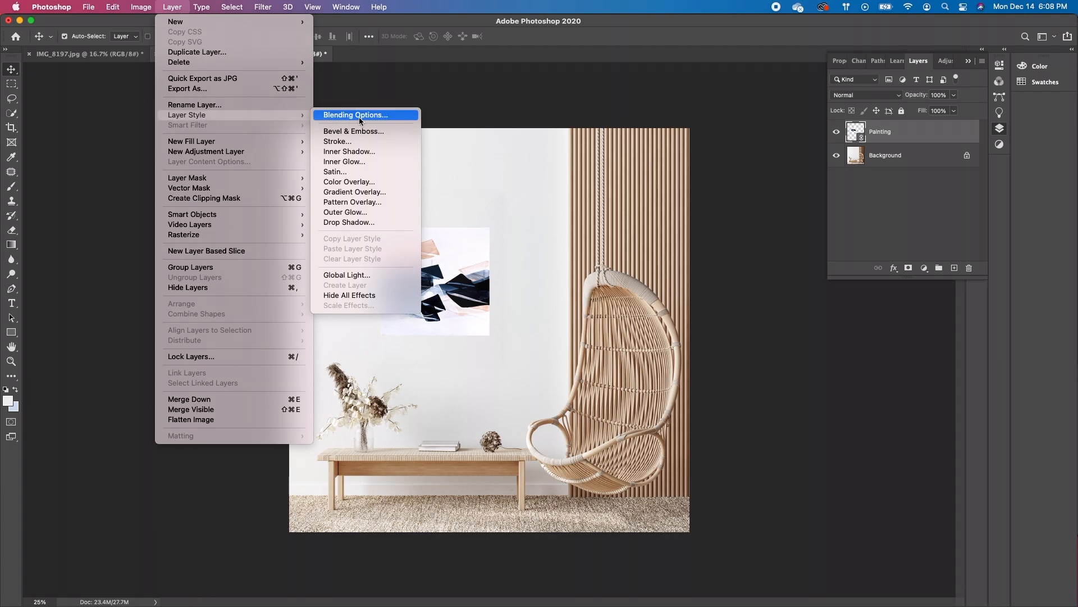
left_click(361, 222)
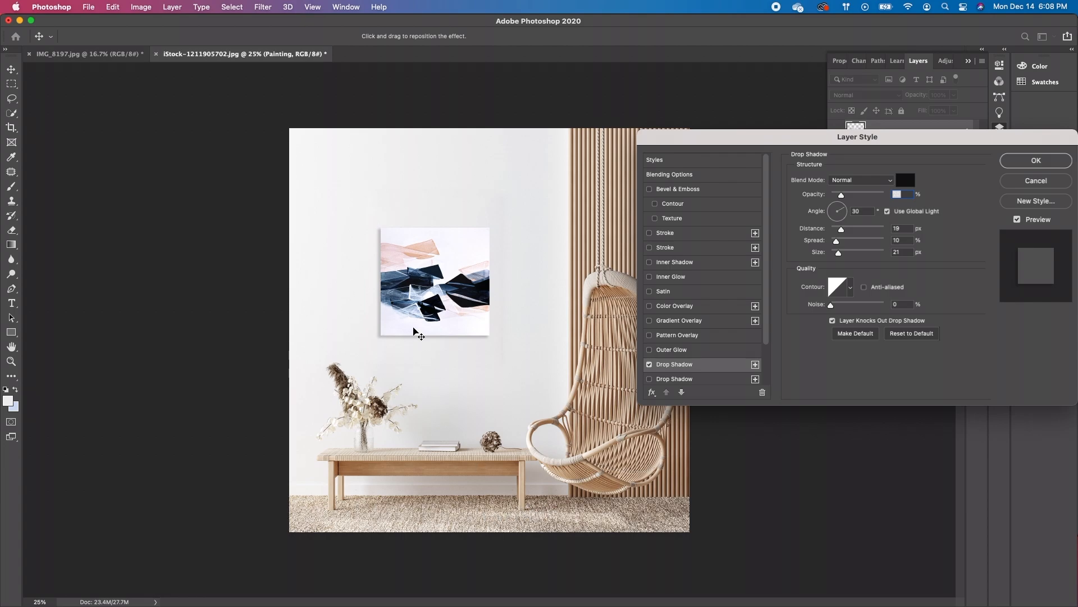
left_click_drag(415, 310, 414, 308)
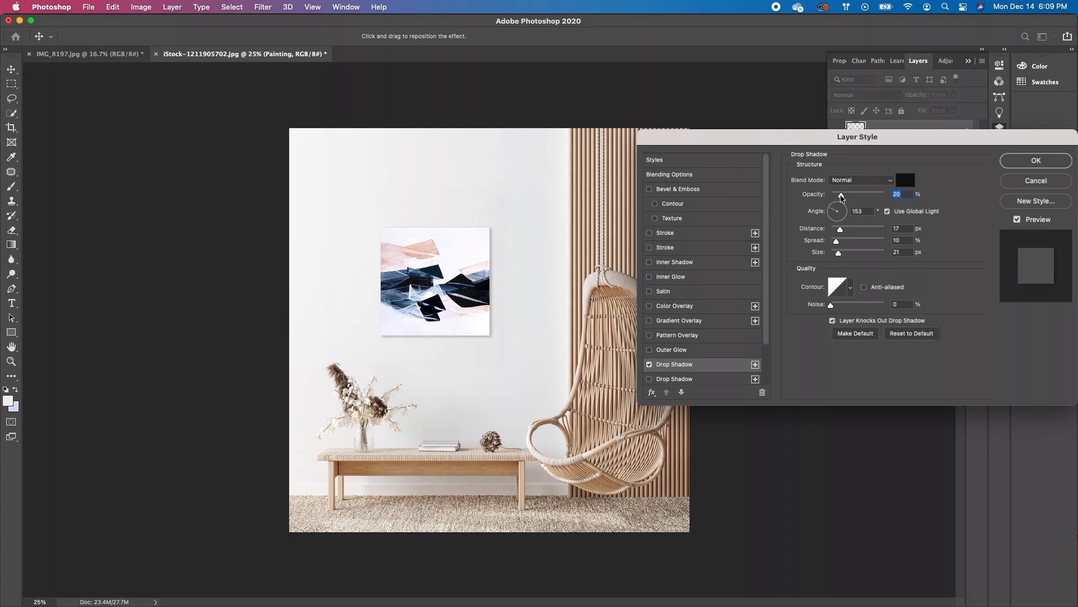
Refine the painting's drop shadow to 22% opacity, 19 px distance, 13% spread and 16 px size, and apply it.
mouse_move(841, 196)
left_mouse_down()
mouse_move(871, 197)
mouse_move(840, 199)
mouse_move(849, 230)
mouse_move(868, 234)
mouse_move(842, 231)
left_mouse_up()
mouse_move(840, 229)
left_mouse_down()
mouse_move(845, 242)
mouse_move(870, 245)
mouse_move(837, 254)
left_mouse_up()
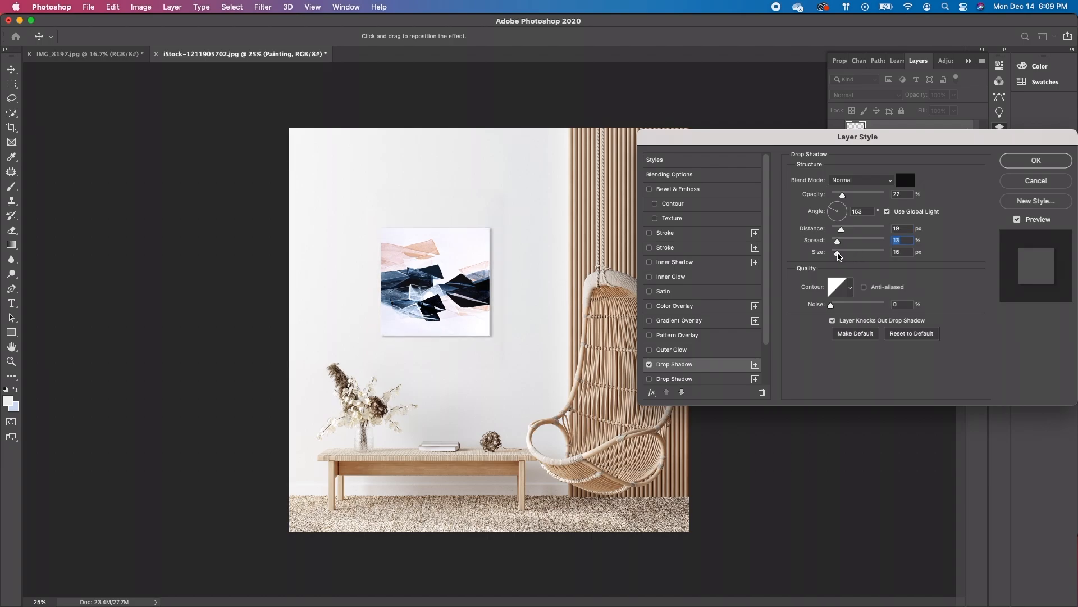
left_click(1033, 161)
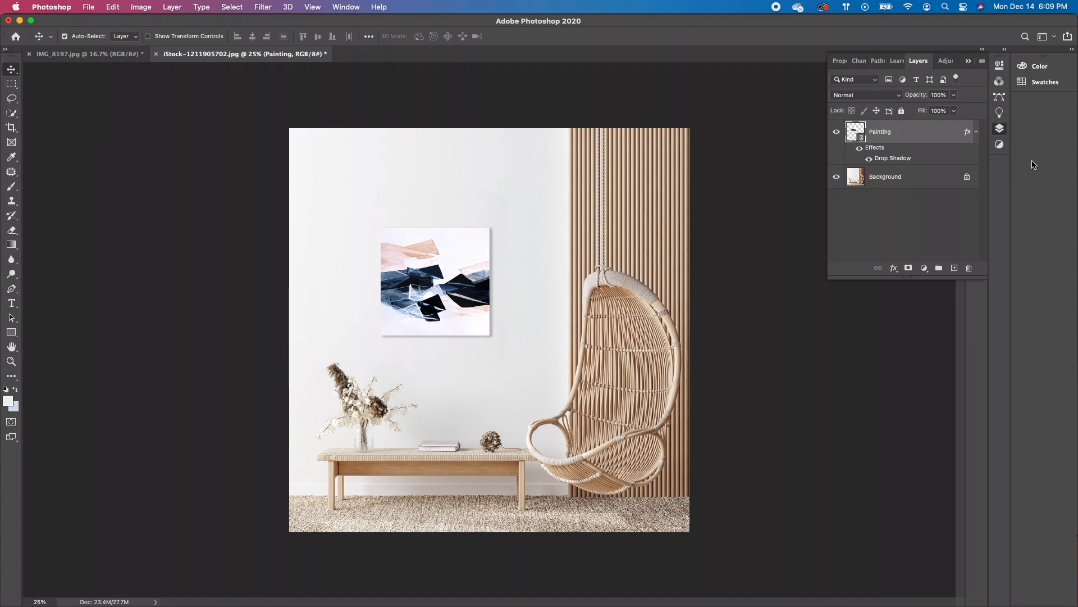